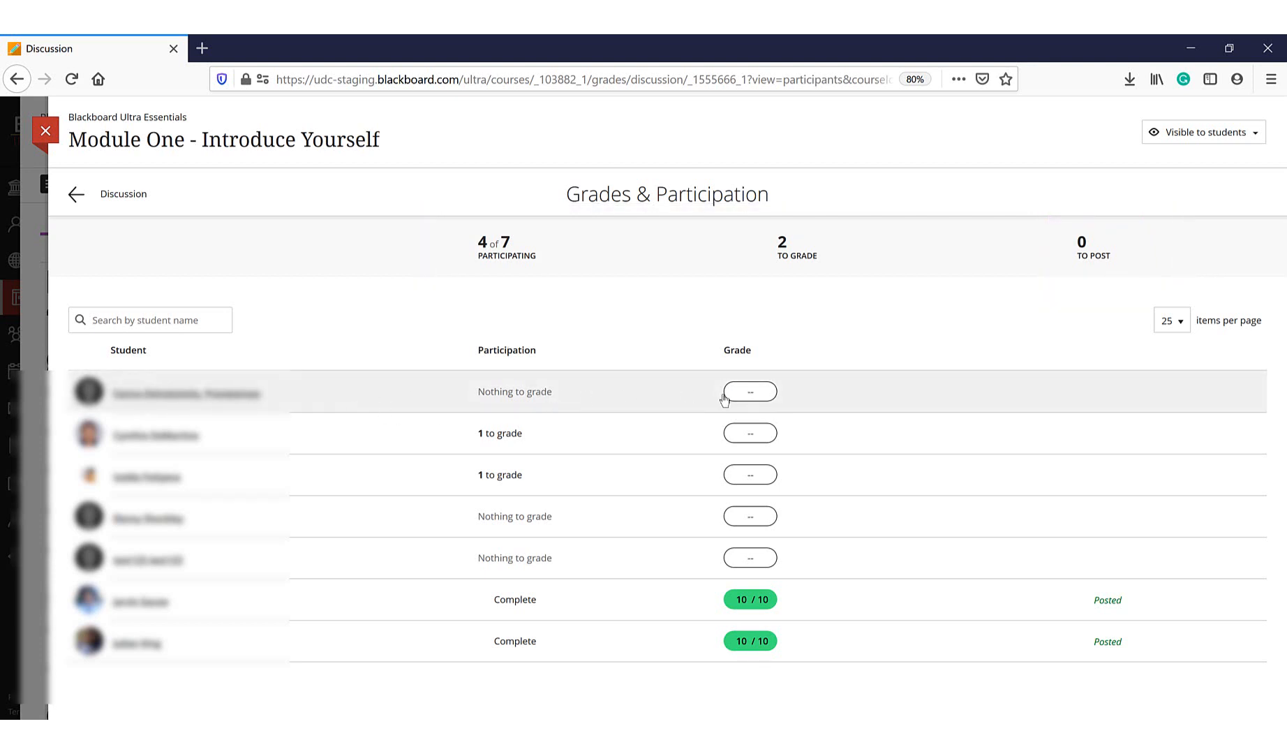
Step: Enter 10/10 in the first student's grade pill and commit it
click(755, 395)
text(10)
click(810, 394)
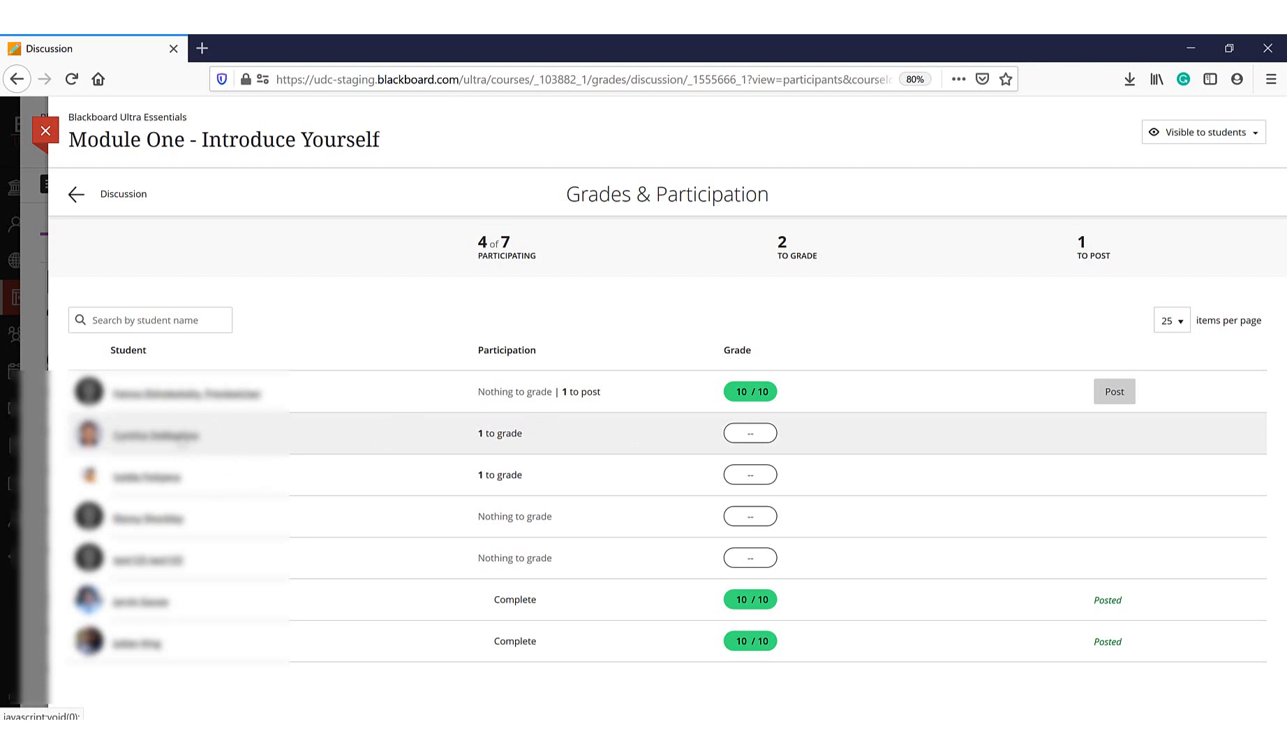
Step: Grade the second student's discussion submission 10 out of 10
click(155, 434)
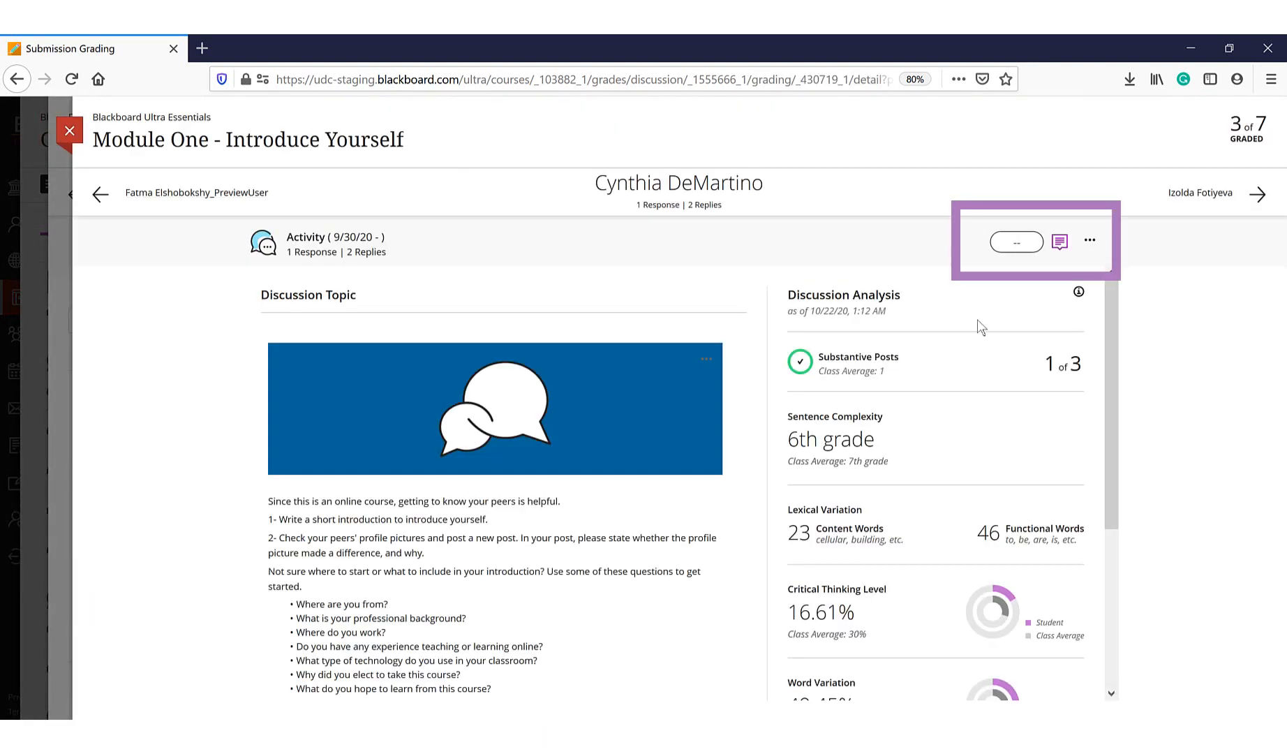
click(1007, 243)
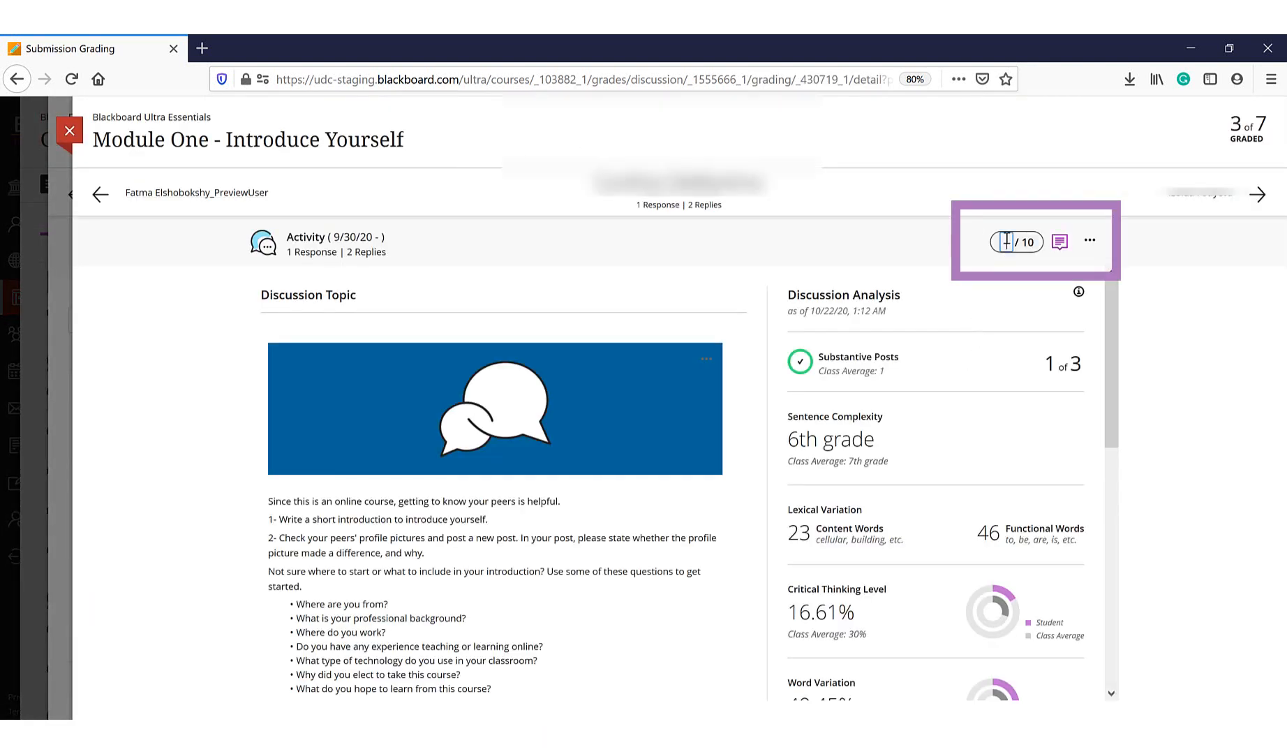
text(10)
Step: Write "Nice!!" in the Feedback for student editor and save it
click(1060, 243)
text(Nice!!)
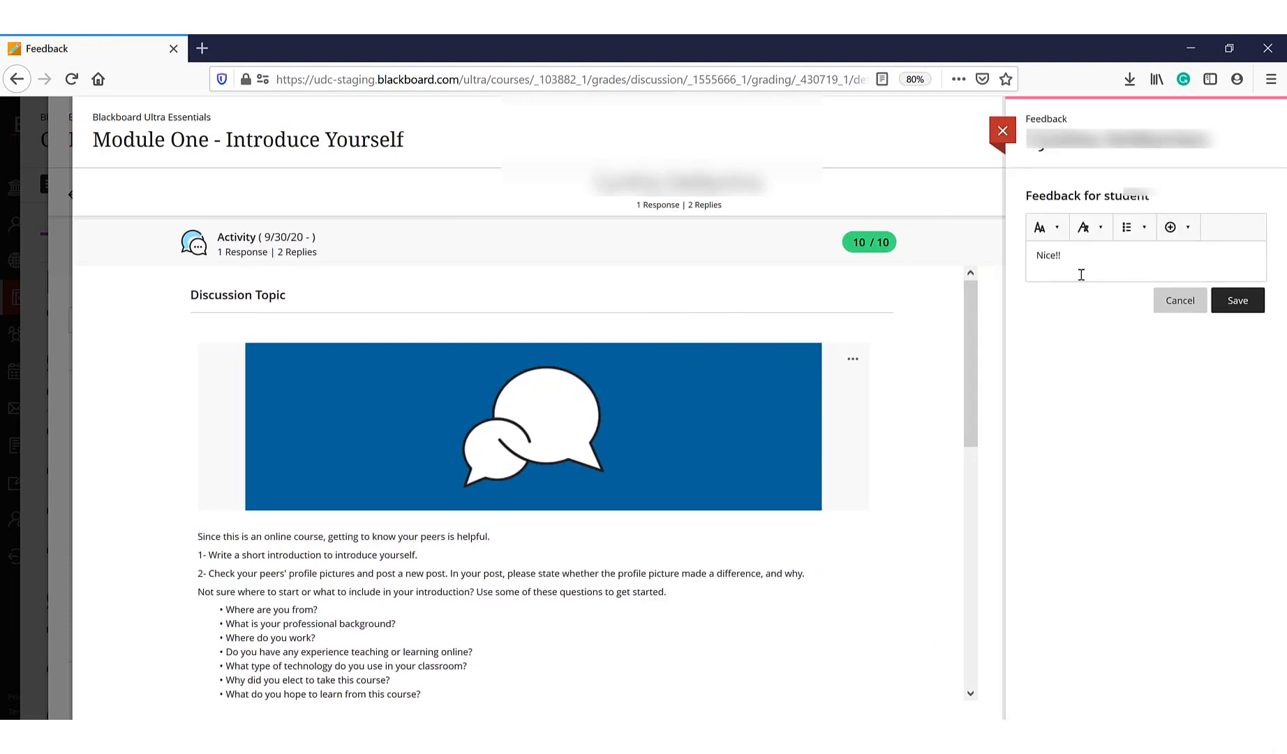
click(1068, 258)
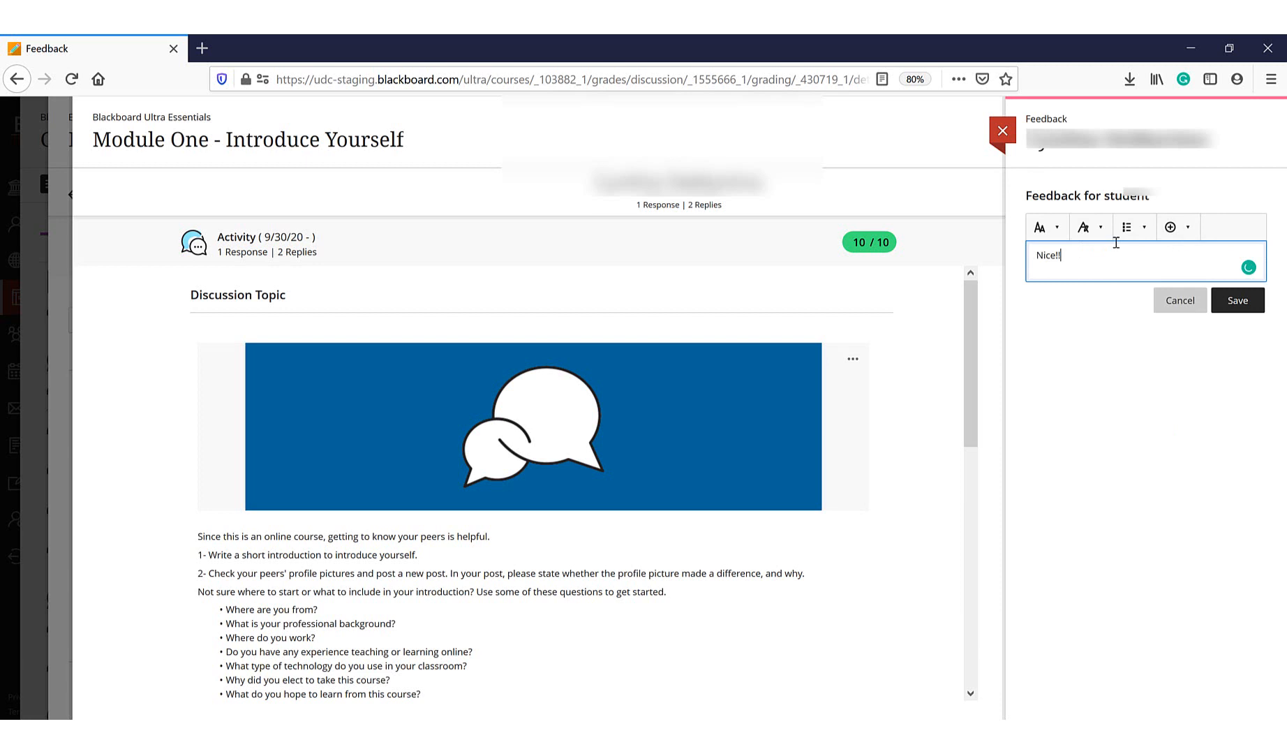
click(1177, 227)
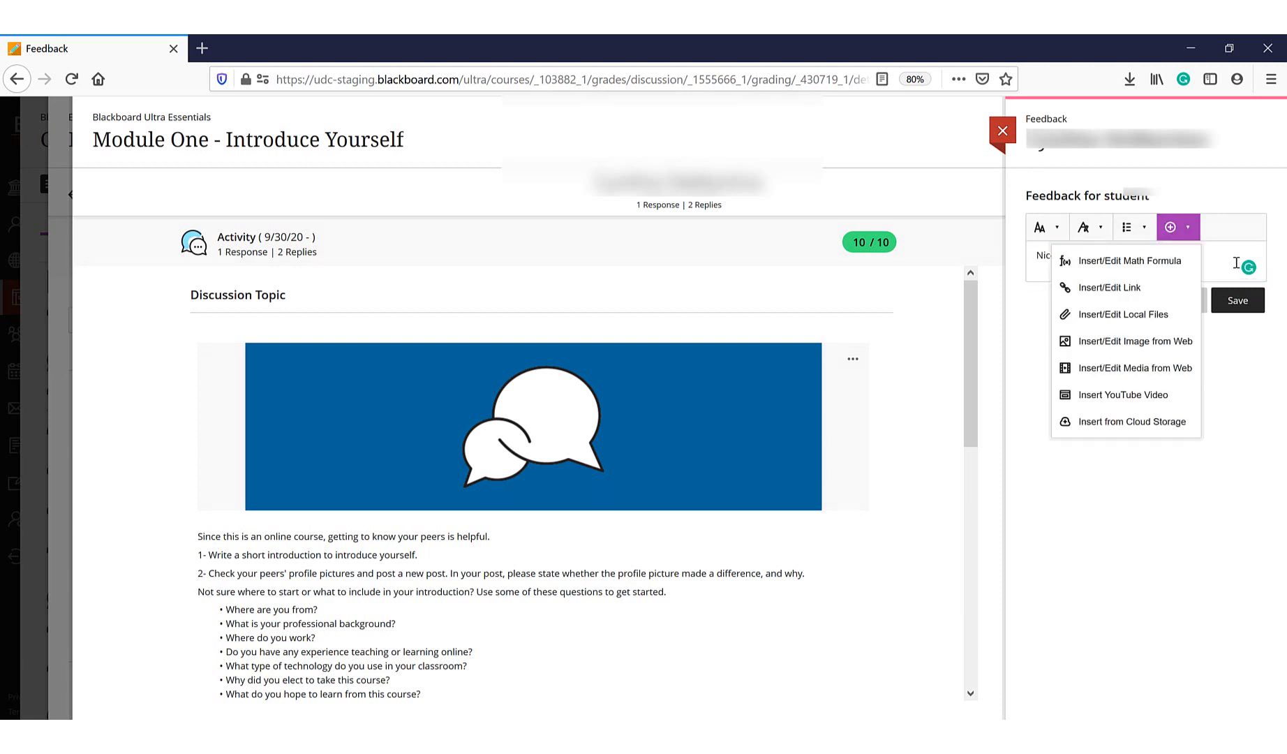
click(1045, 269)
click(1246, 301)
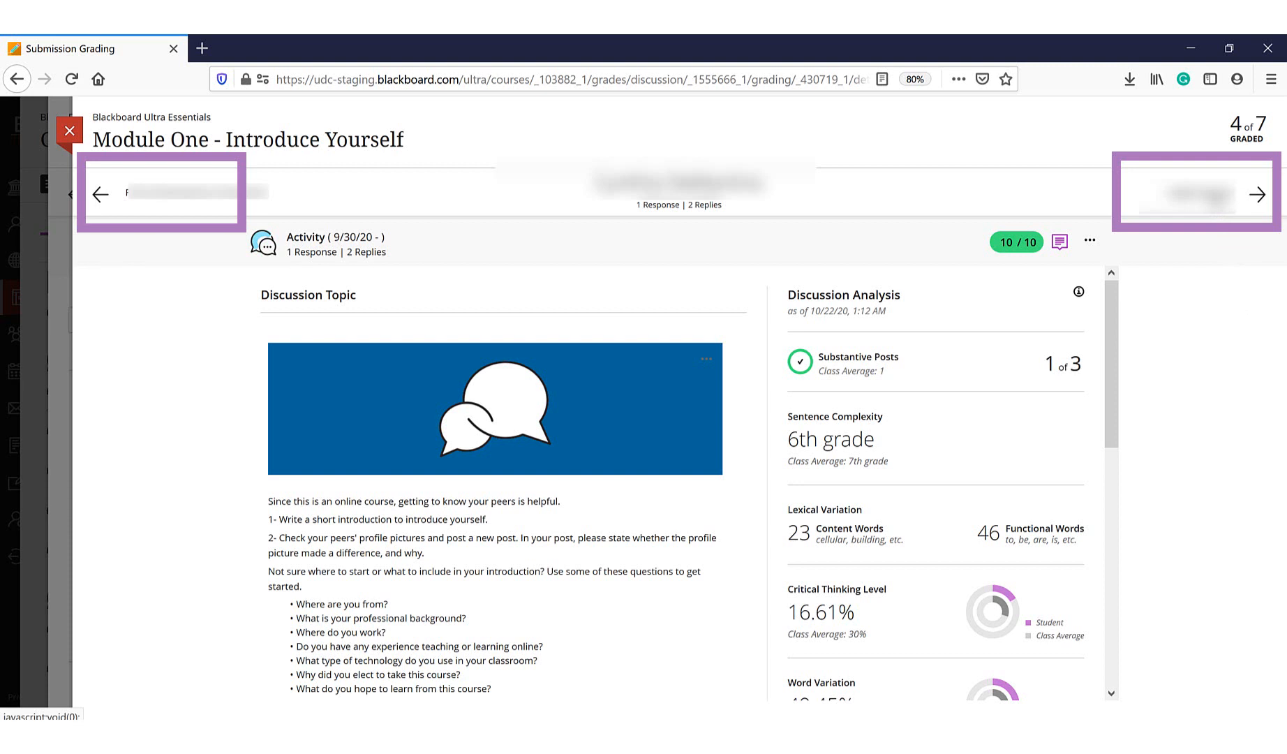
Step: Leave Submission Grading and land back on the Grades & Participation list
click(1257, 194)
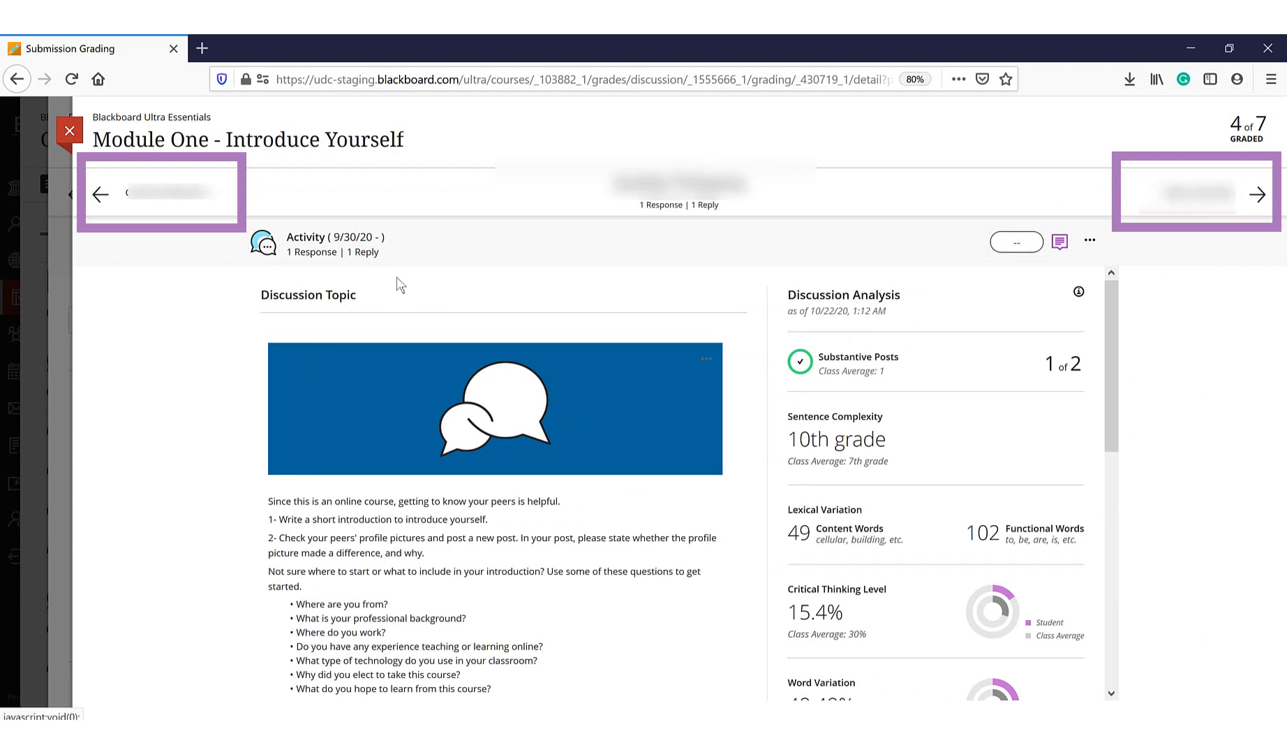
click(69, 130)
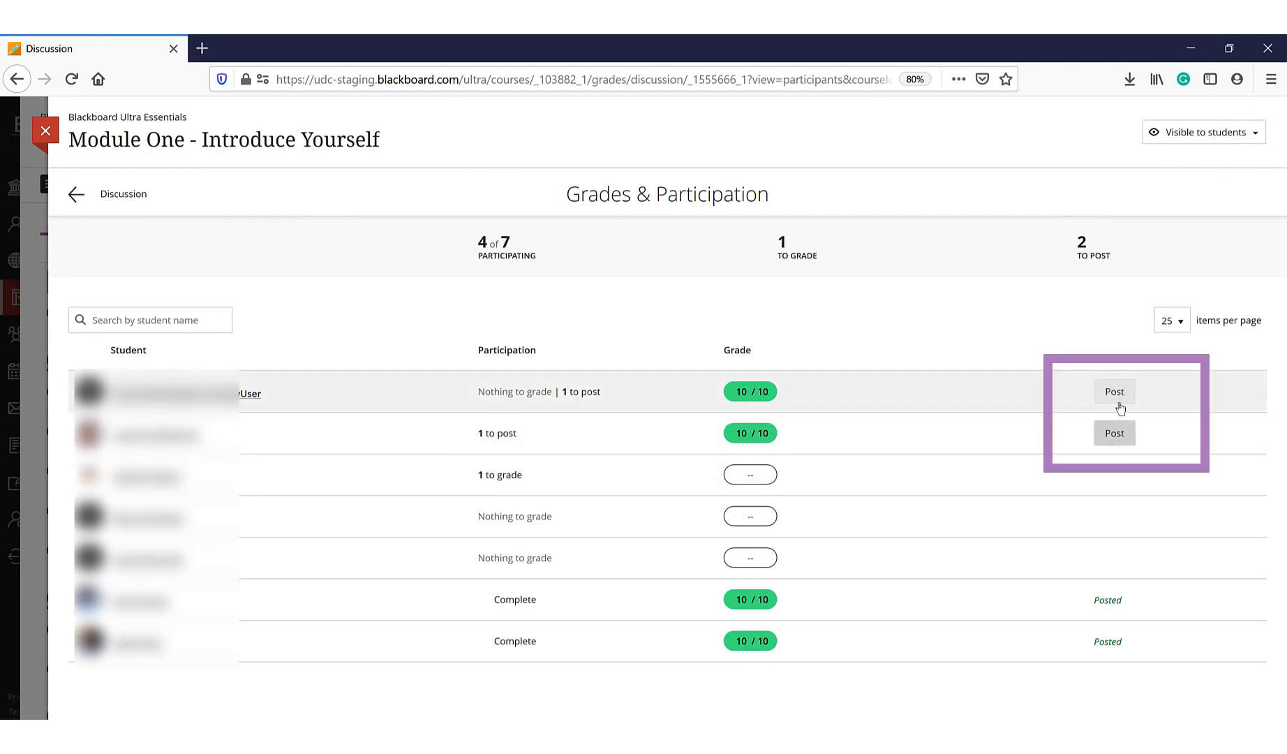
Step: Post both students' 10/10 grades, confirming Post Grade for each row
click(1113, 391)
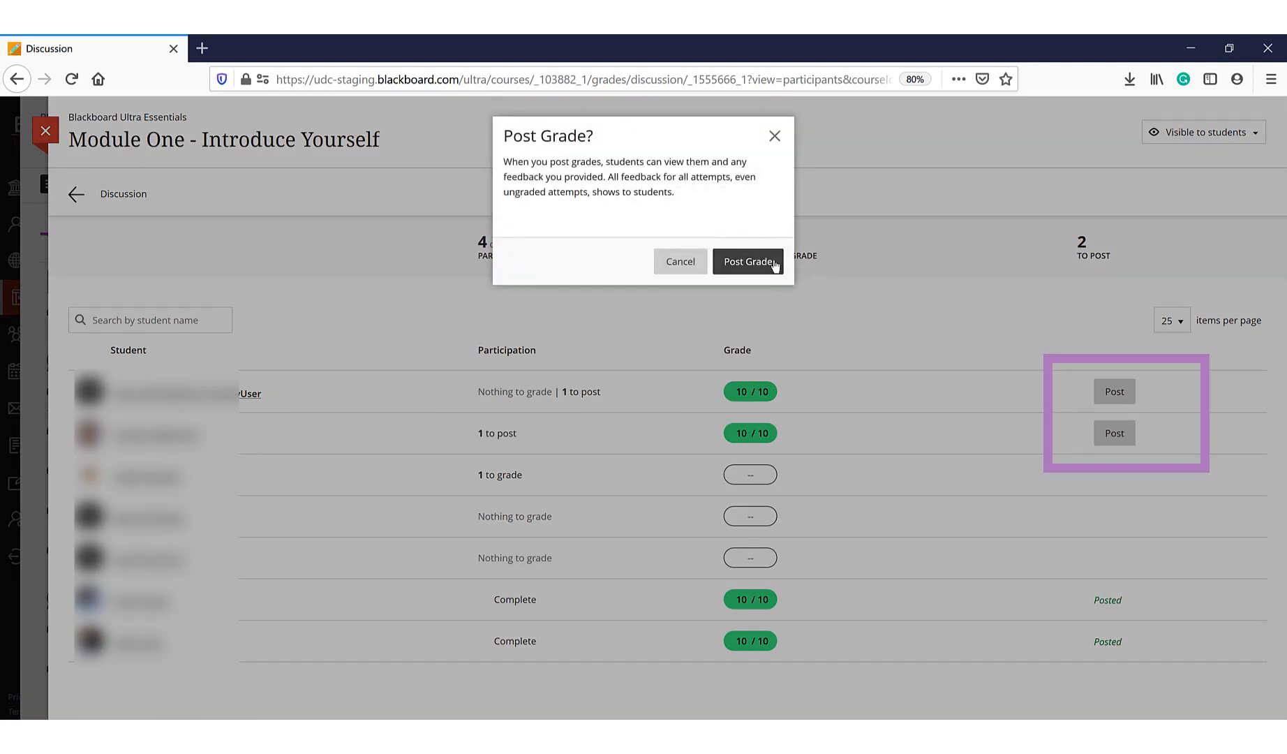
click(749, 261)
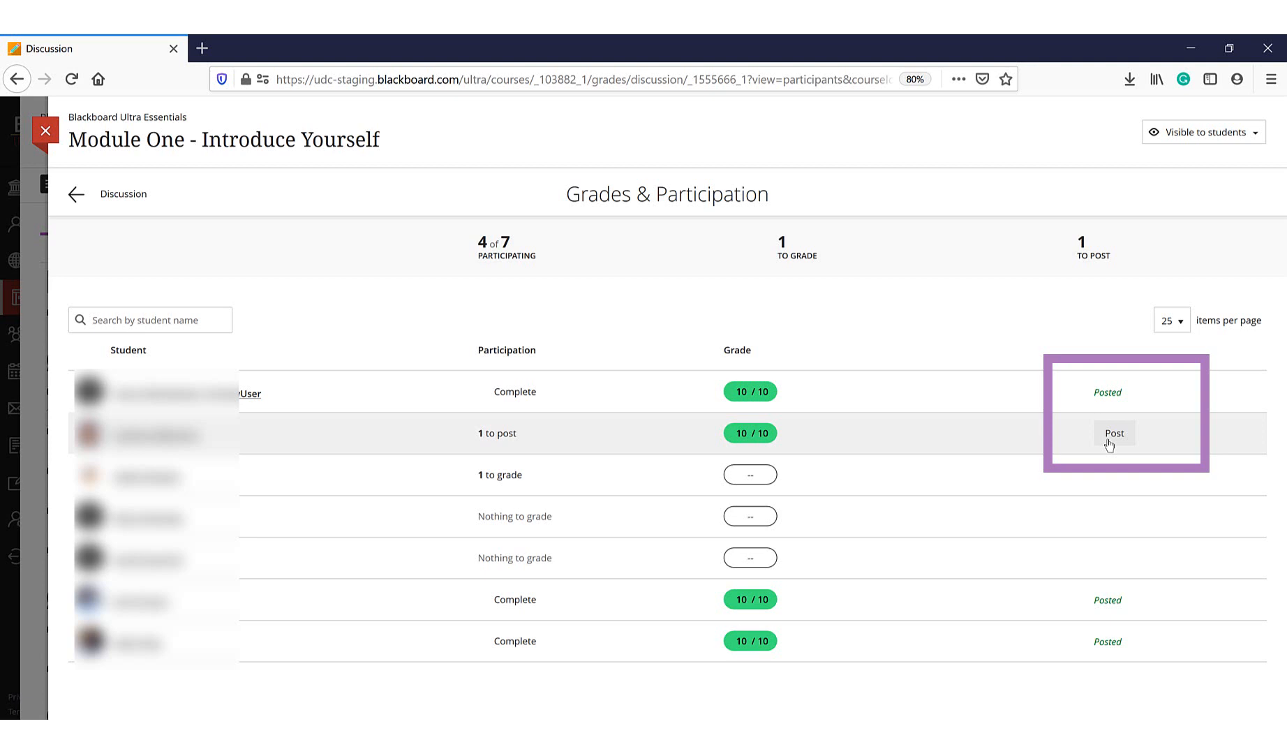
click(1113, 433)
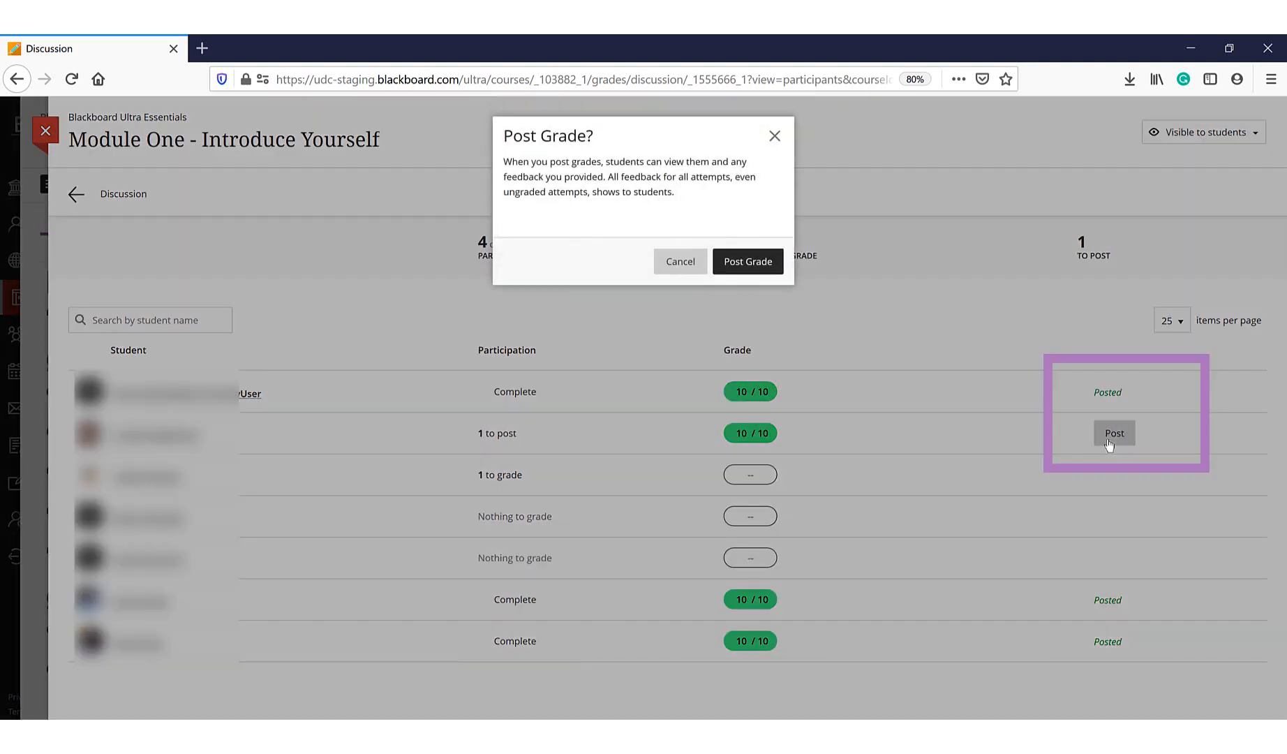
click(747, 261)
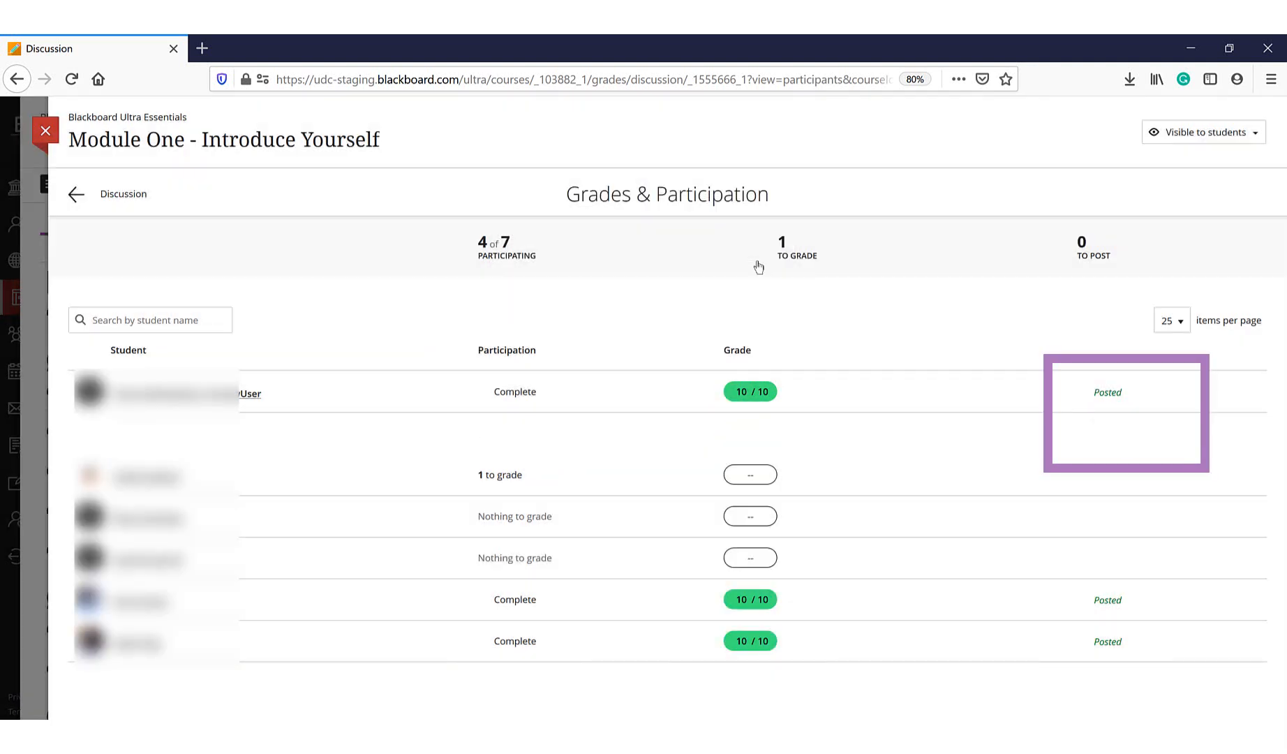